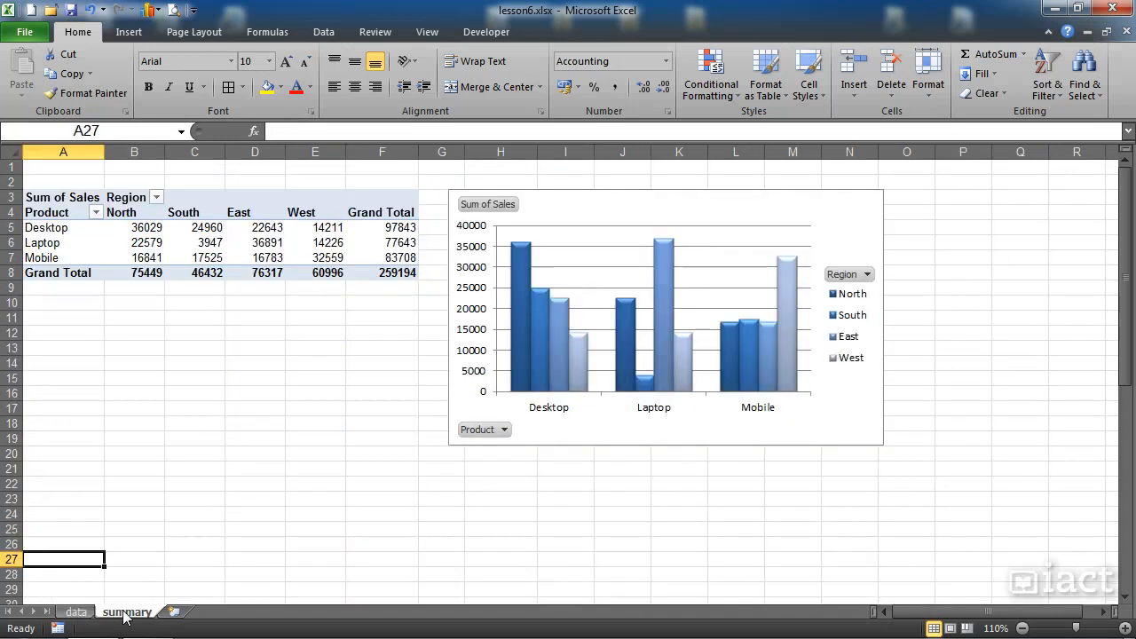
Step: Inspect the pivot table and its linked pivot chart on the summary sheet
{"action": "left_click", "coordinate": [215, 239]}
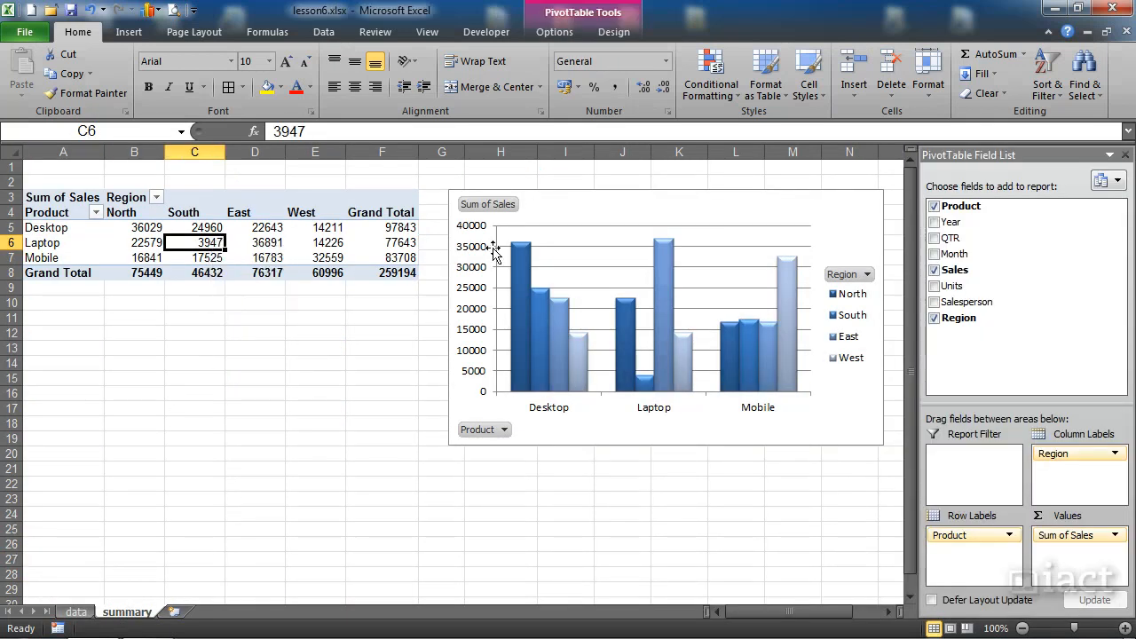
{"action": "left_click", "coordinate": [583, 206]}
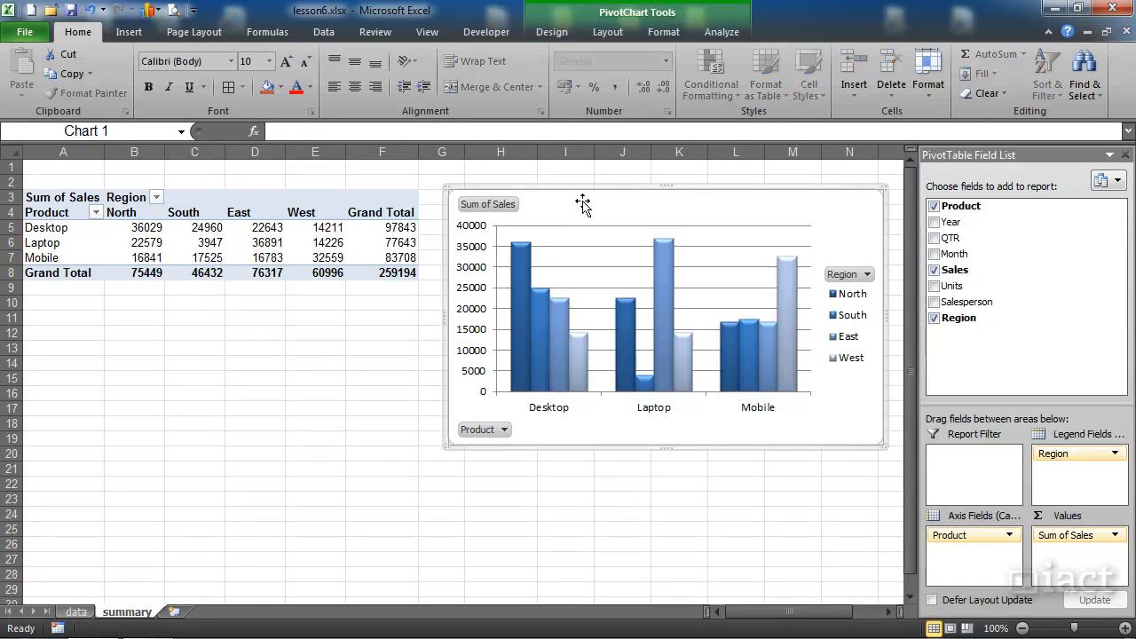
{"action": "left_click", "coordinate": [240, 244]}
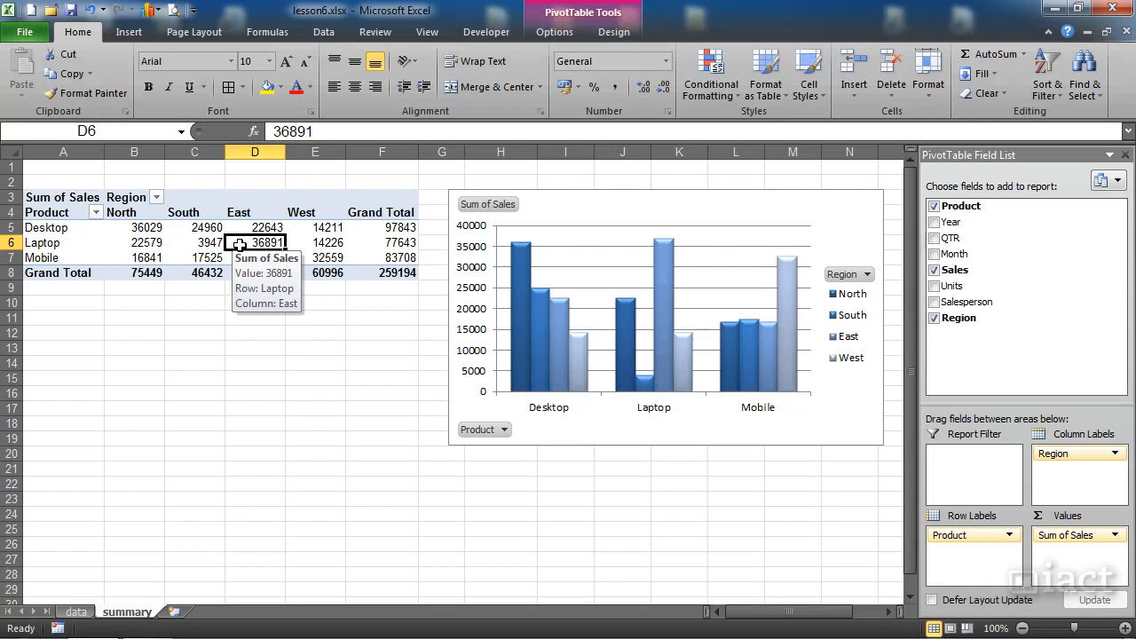
Step: On the data sheet, set the Sales value of the first record, cell E2, to 120,000
{"action": "left_click", "coordinate": [78, 611]}
{"action": "left_click", "coordinate": [181, 348]}
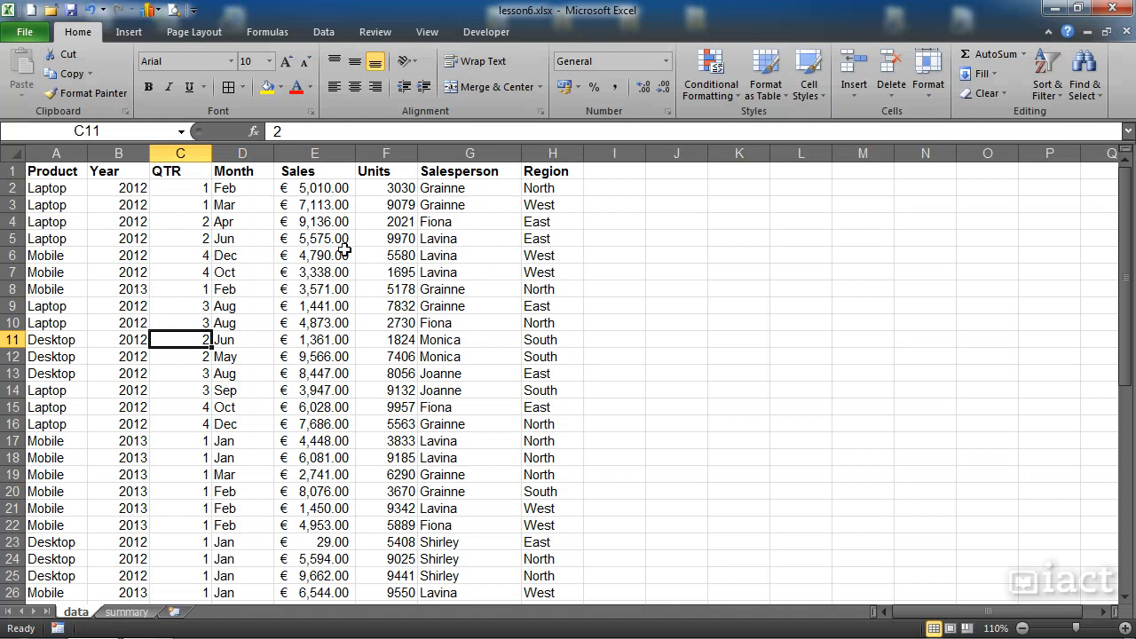
{"action": "left_click", "coordinate": [318, 191]}
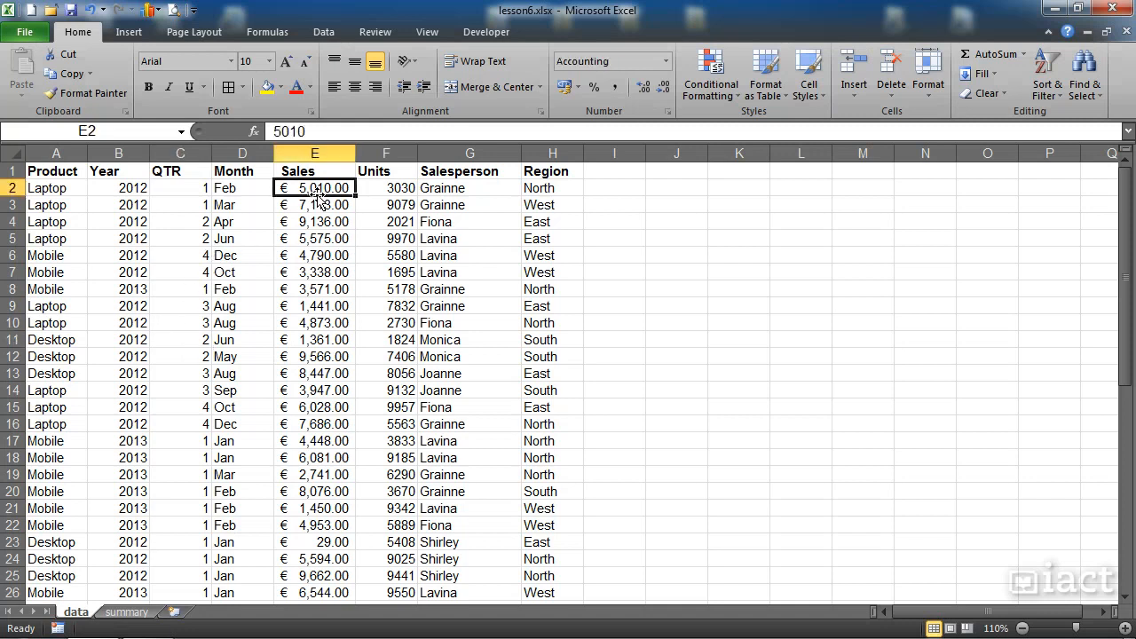
{"action": "left_click", "coordinate": [548, 188]}
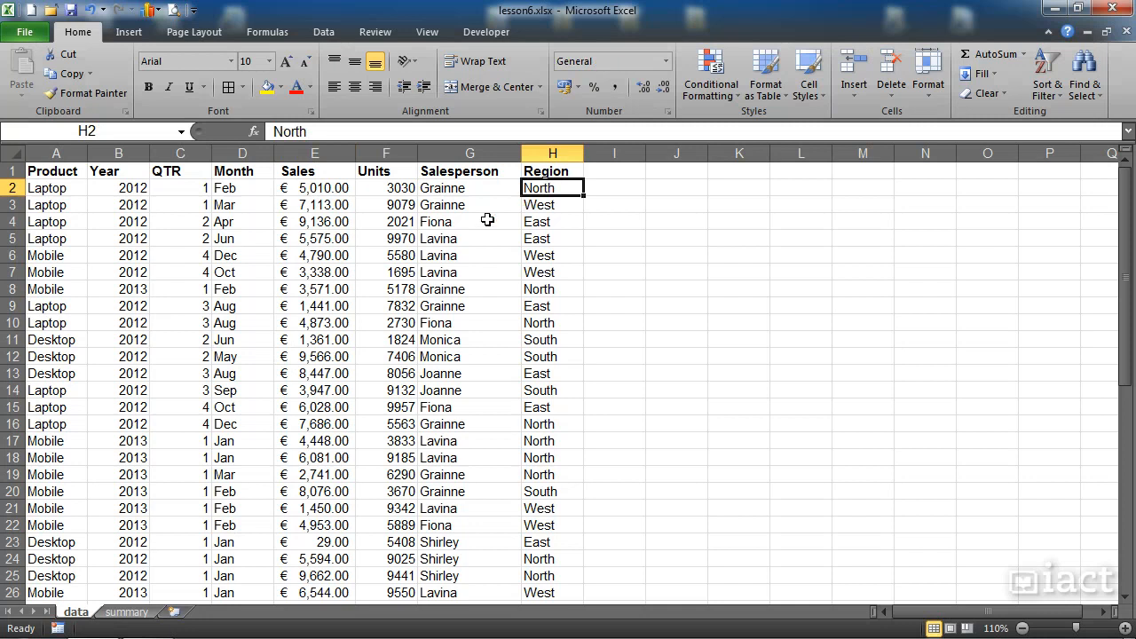
{"action": "left_click", "coordinate": [66, 188]}
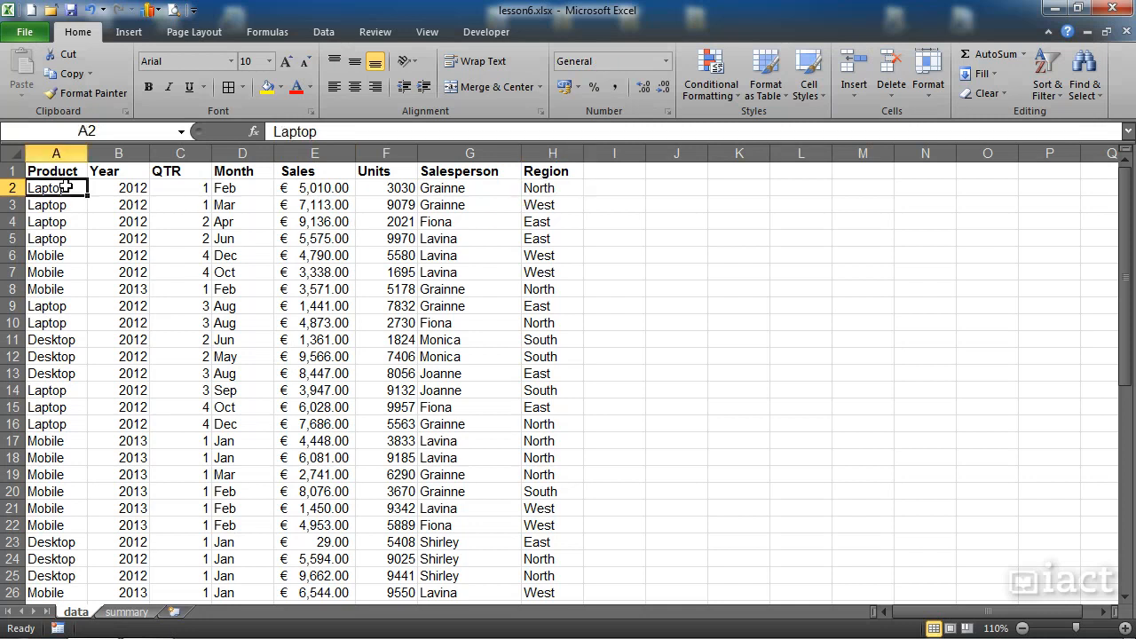
{"action": "left_click", "coordinate": [314, 187]}
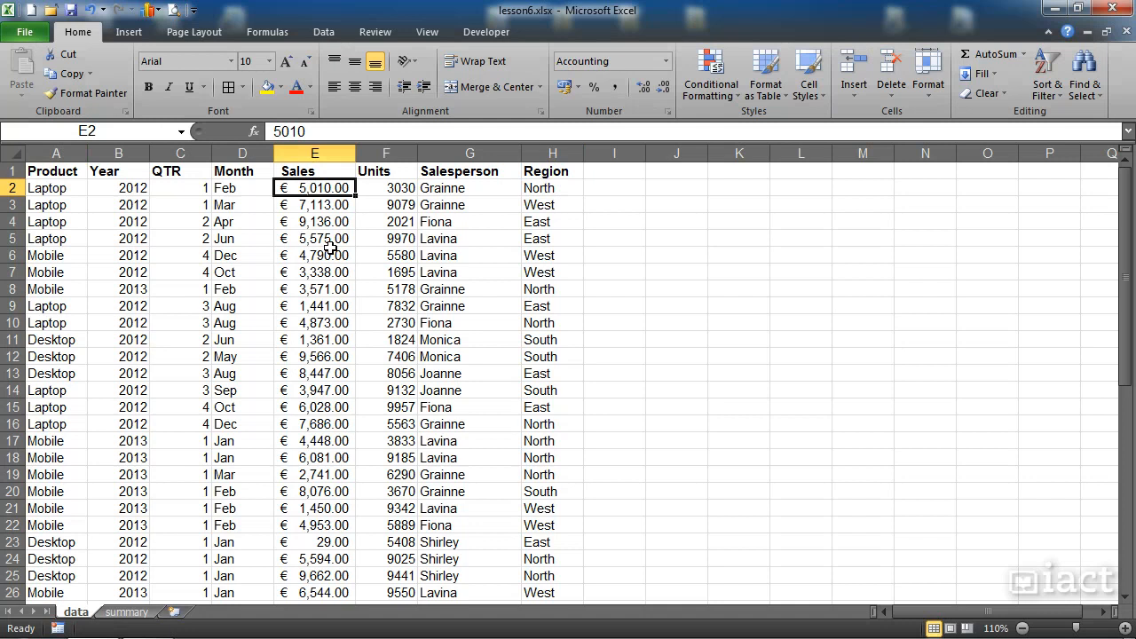
{"action": "type", "text": "120,00"}
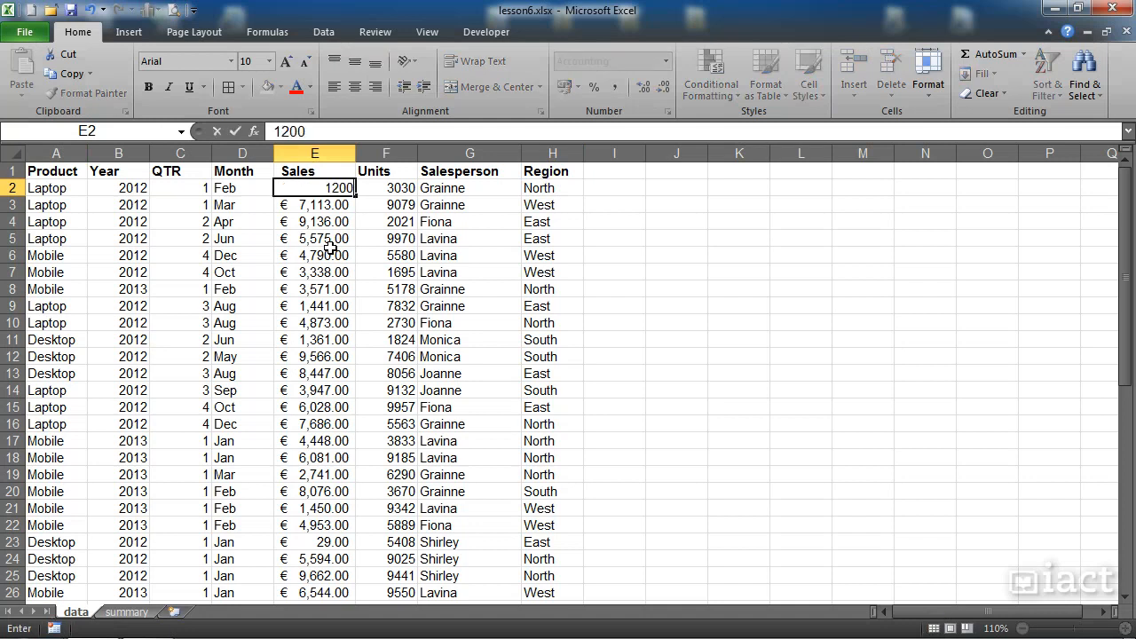
{"action": "type", "text": "00"}
{"action": "key", "text": "Return"}
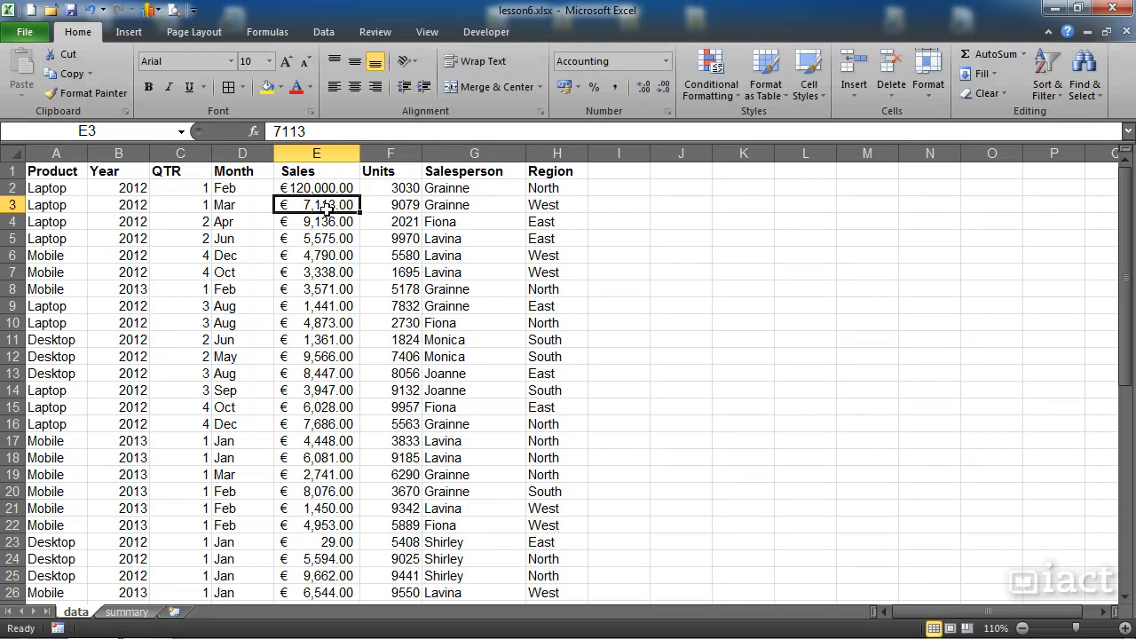
Step: On the summary sheet, check the Laptop sales for the North region and refresh the pivot table to pick up the edited source data
{"action": "left_click", "coordinate": [138, 615]}
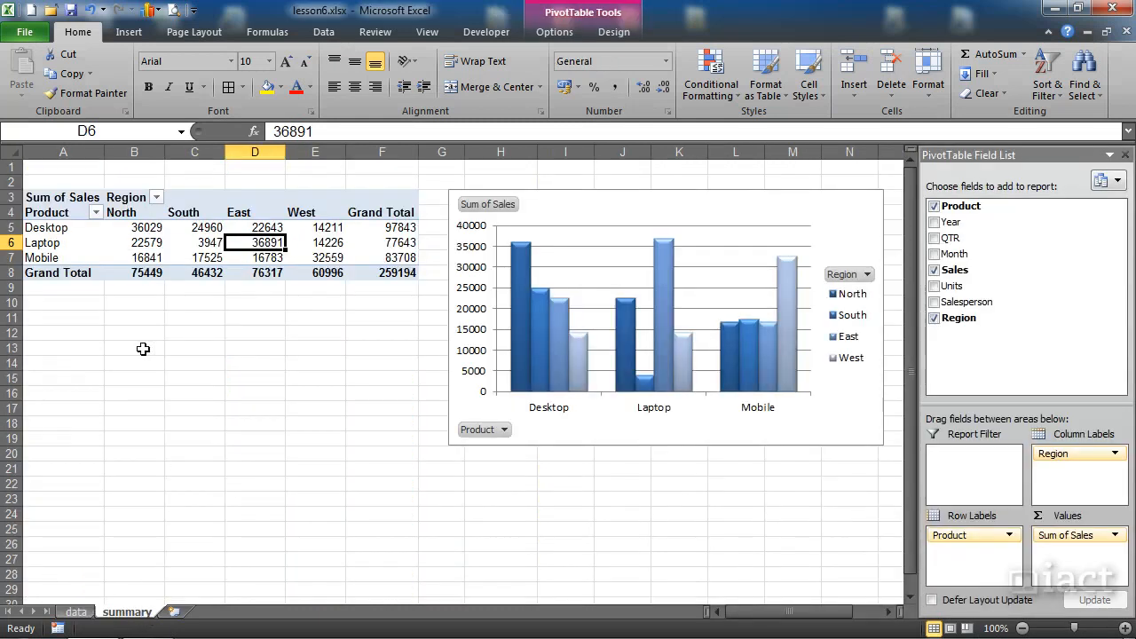
{"action": "left_click", "coordinate": [122, 212]}
{"action": "left_click", "coordinate": [66, 246]}
{"action": "left_click", "coordinate": [127, 244]}
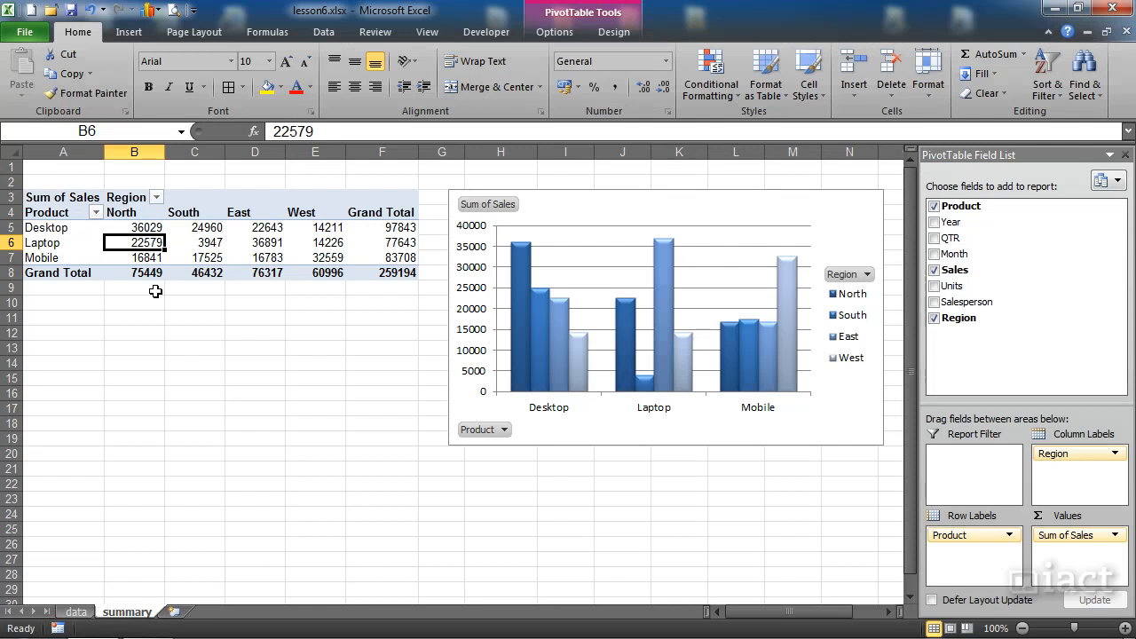
{"action": "mouse_move", "coordinate": [152, 240]}
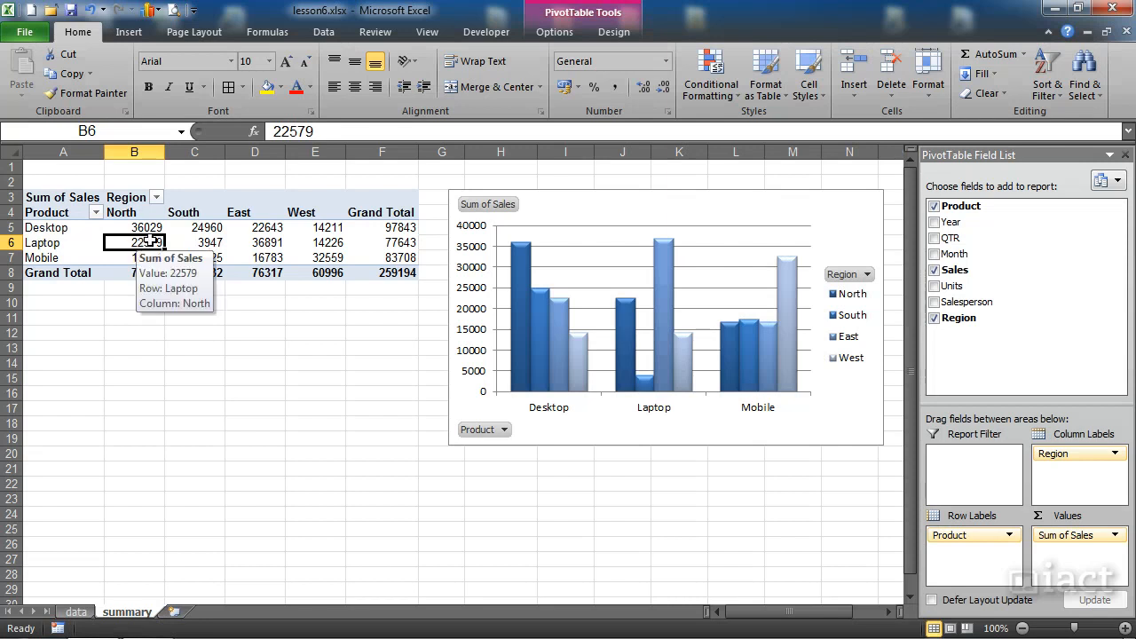
{"action": "left_click", "coordinate": [206, 242]}
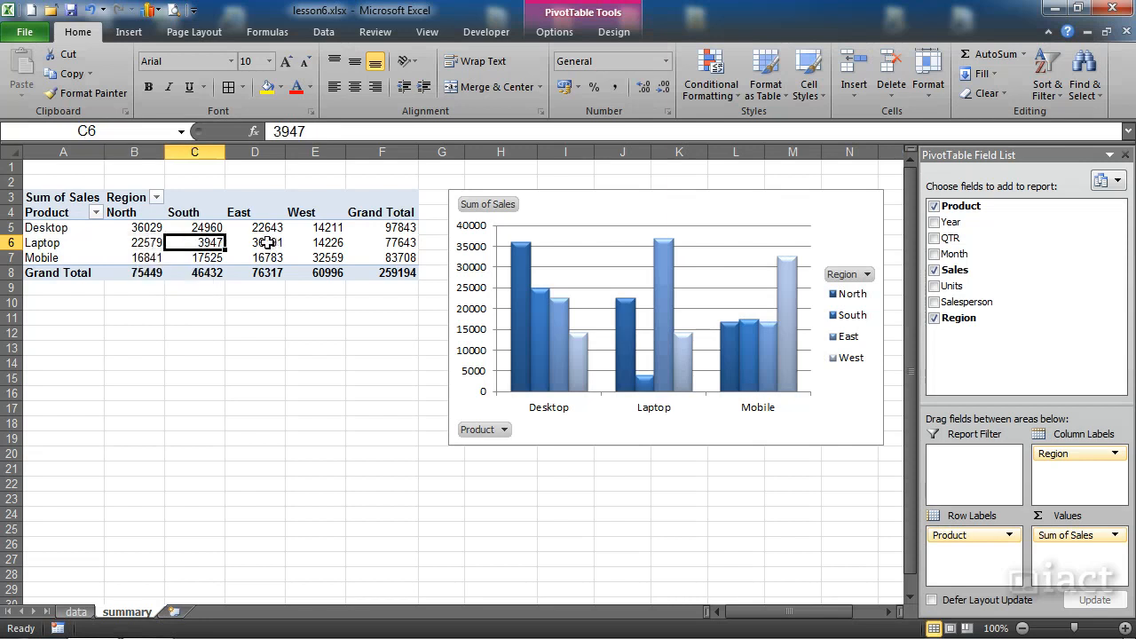
{"action": "left_click", "coordinate": [267, 242]}
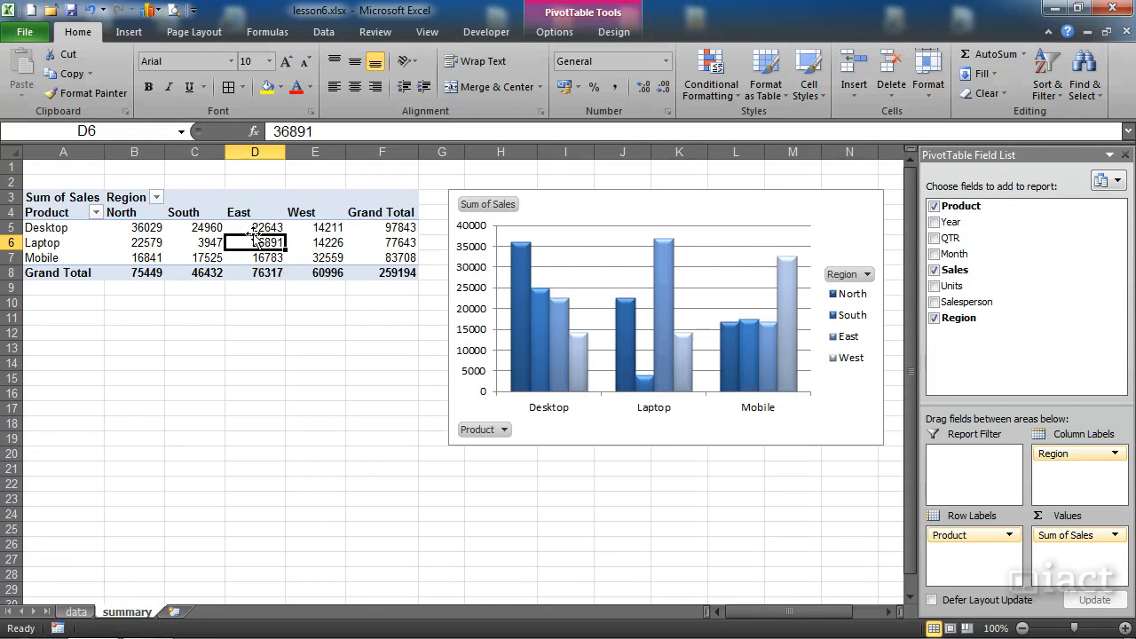
{"action": "right_click", "coordinate": [256, 243]}
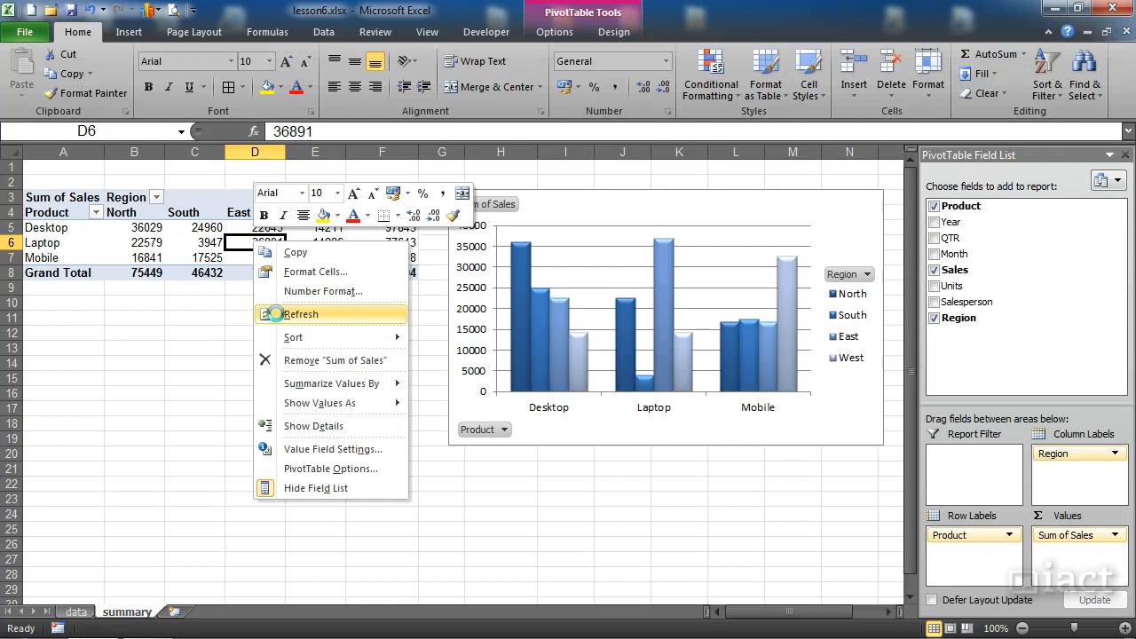
{"action": "left_click", "coordinate": [281, 316]}
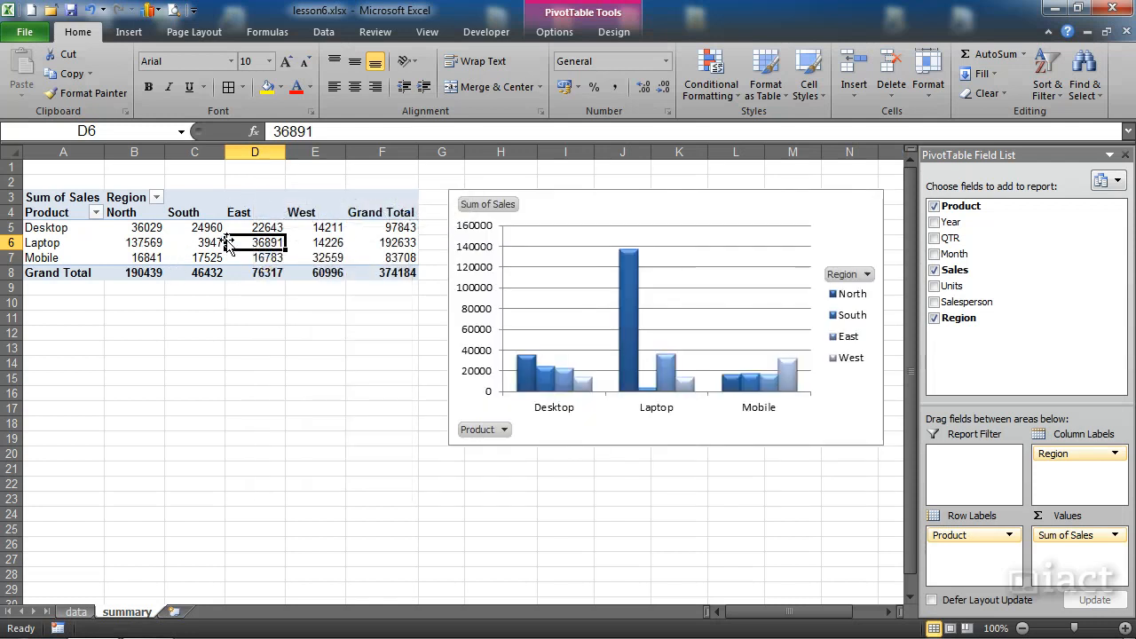
{"action": "left_click", "coordinate": [145, 244]}
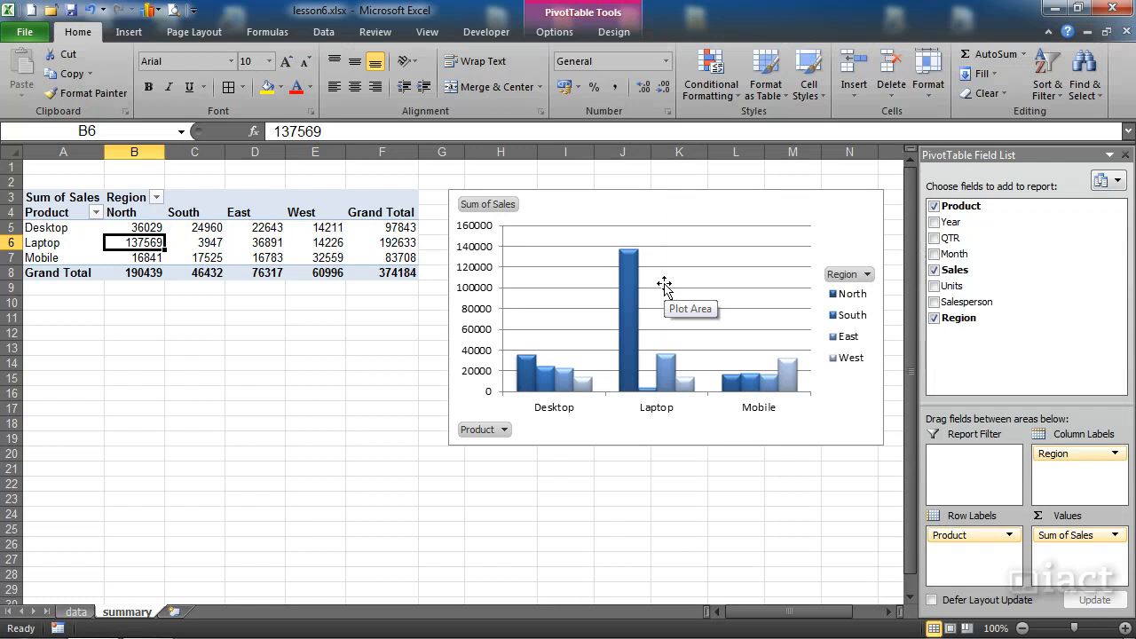
{"action": "left_click", "coordinate": [229, 243]}
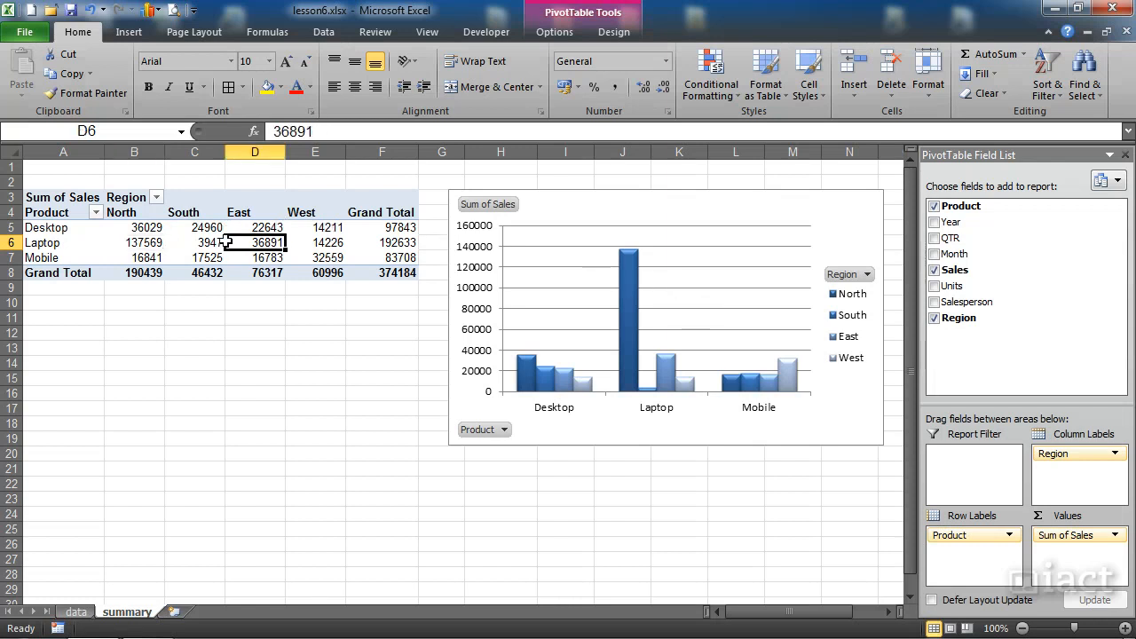
Step: Return to the data sheet and set the Sales value in cell E2 to 5,600
{"action": "left_click", "coordinate": [76, 611]}
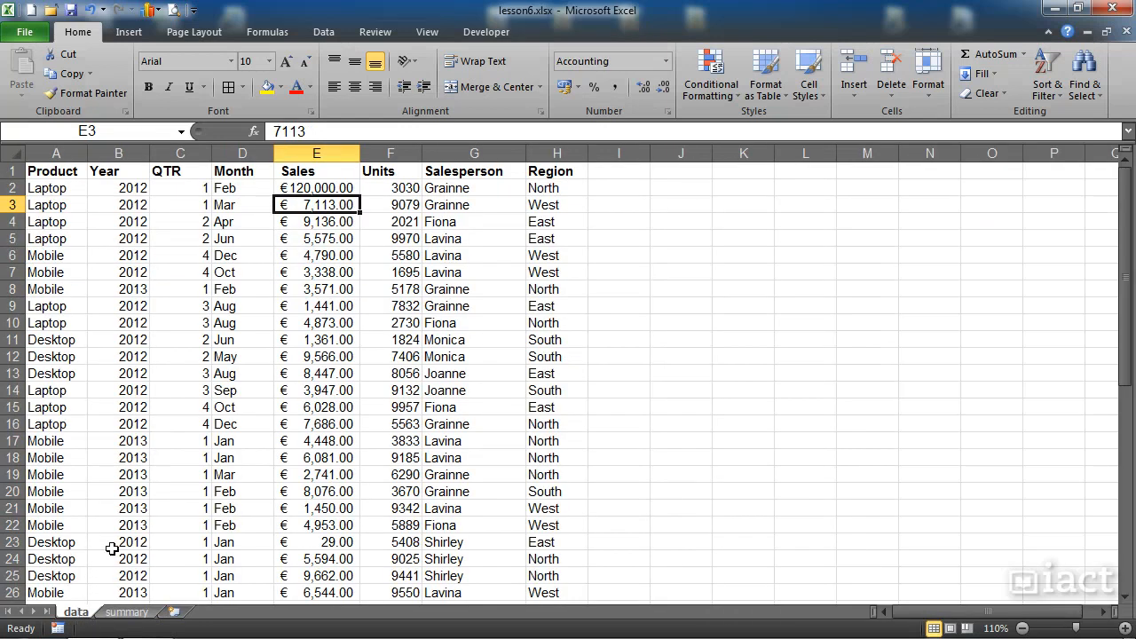
{"action": "left_click", "coordinate": [300, 185]}
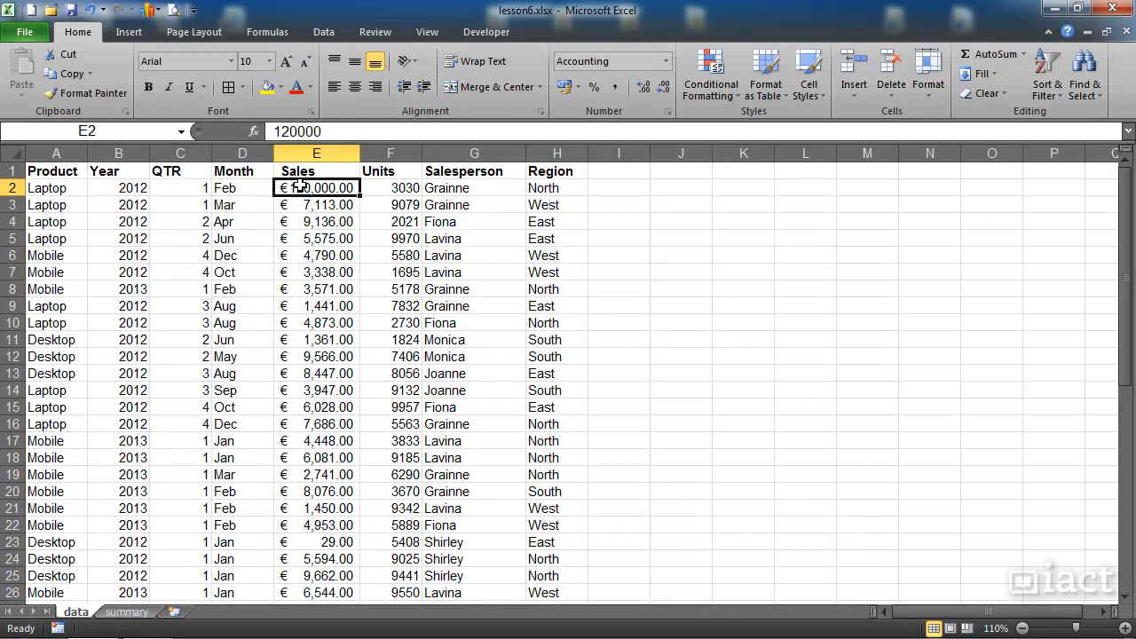
{"action": "type", "text": "5,6"}
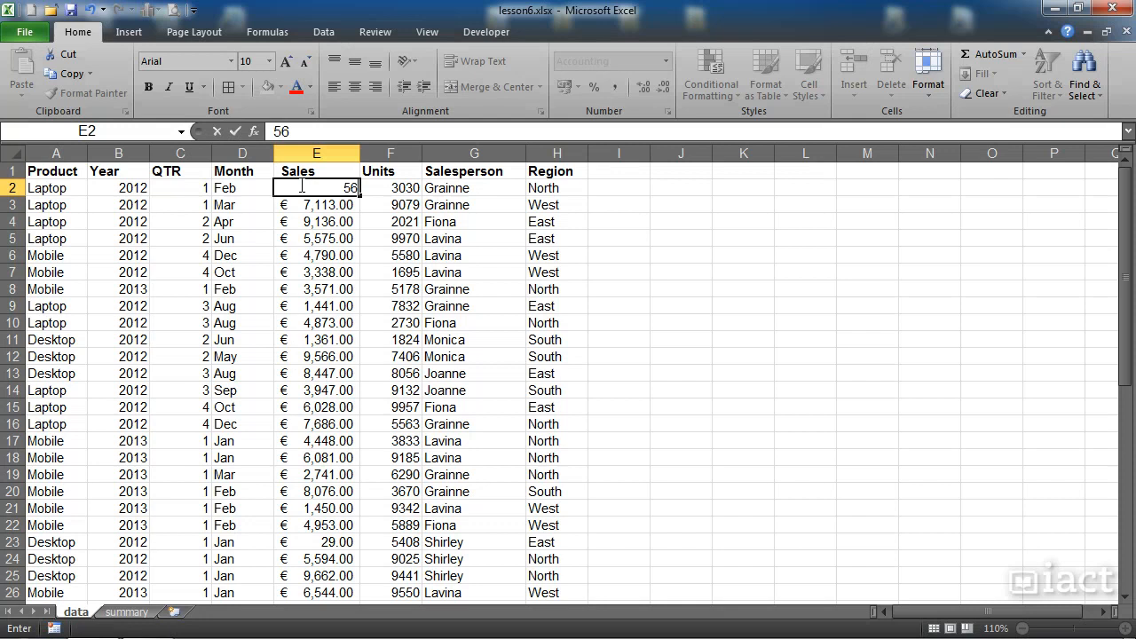
{"action": "type", "text": "00"}
{"action": "key", "text": "Return"}
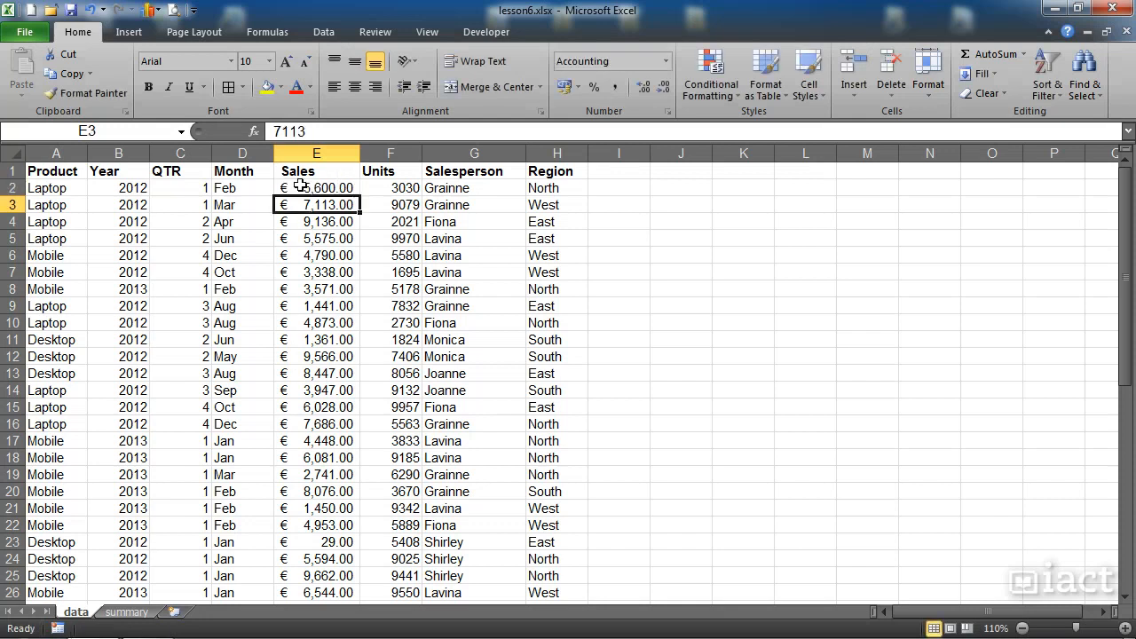
{"action": "left_click", "coordinate": [300, 185]}
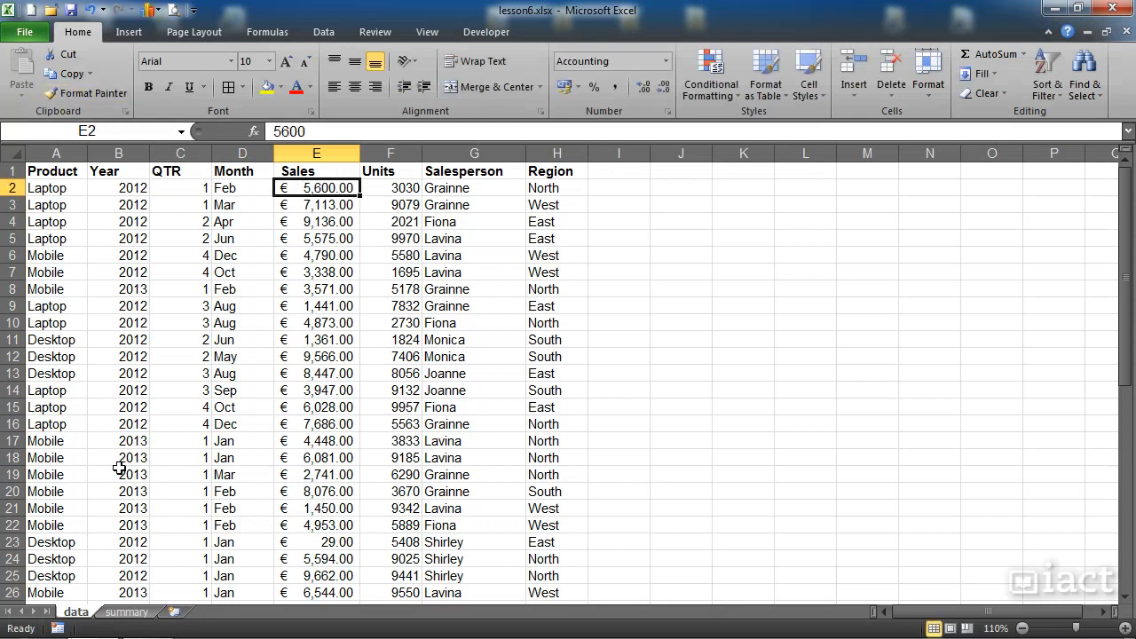
Step: Refresh the pivot table on the summary sheet again so it uses the current sales data
{"action": "left_click", "coordinate": [127, 614]}
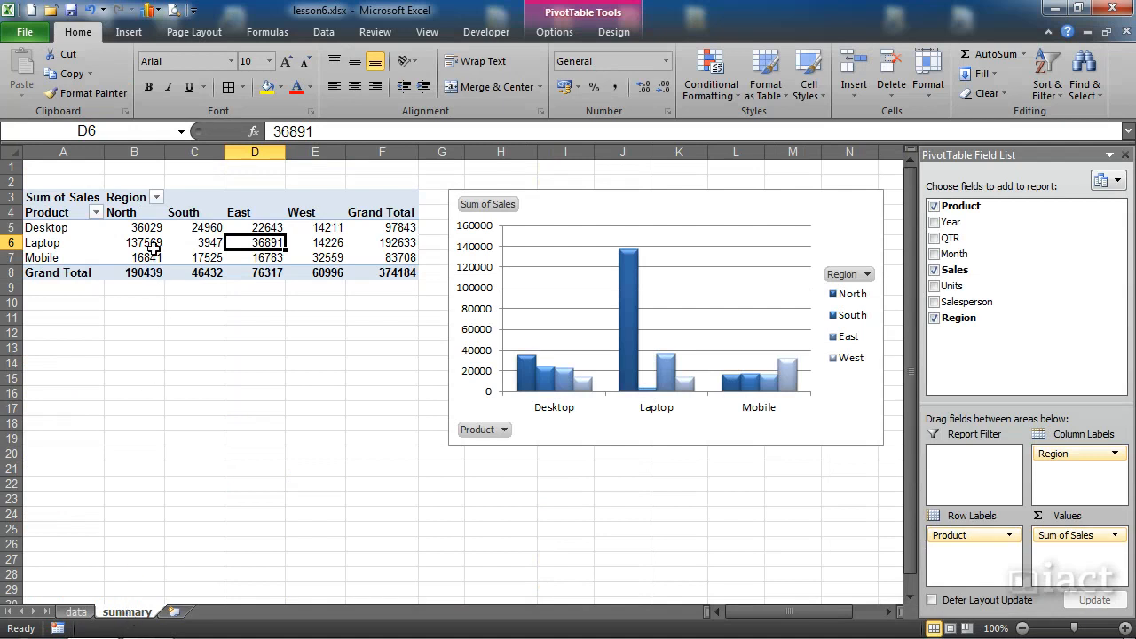
{"action": "left_click", "coordinate": [153, 247]}
{"action": "mouse_move", "coordinate": [169, 260]}
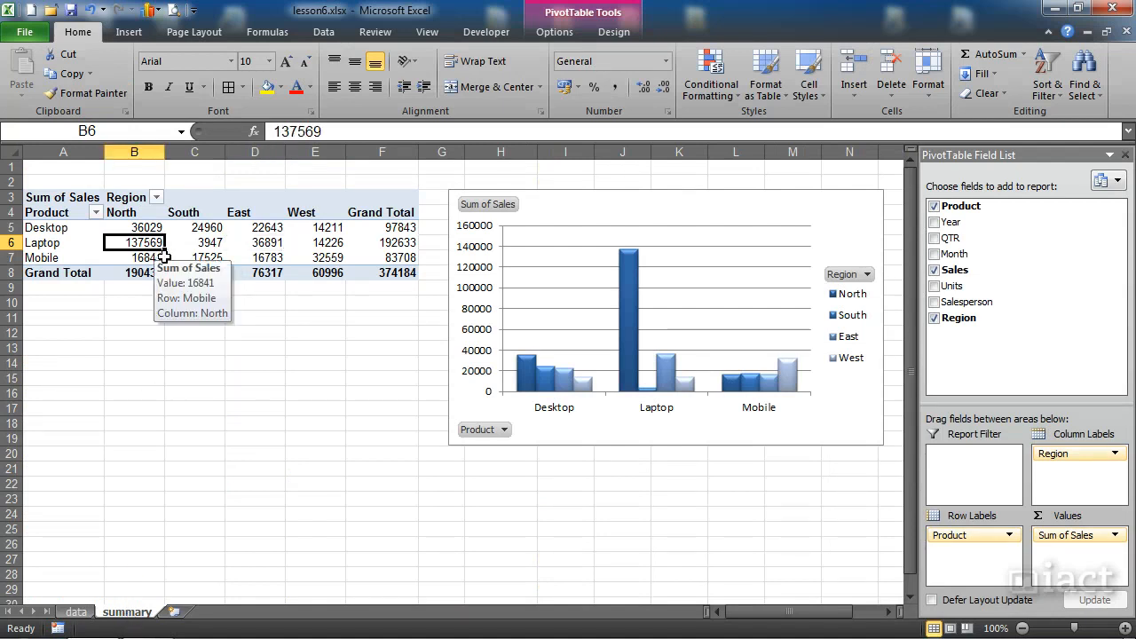
{"action": "left_click", "coordinate": [197, 241]}
{"action": "right_click", "coordinate": [197, 239]}
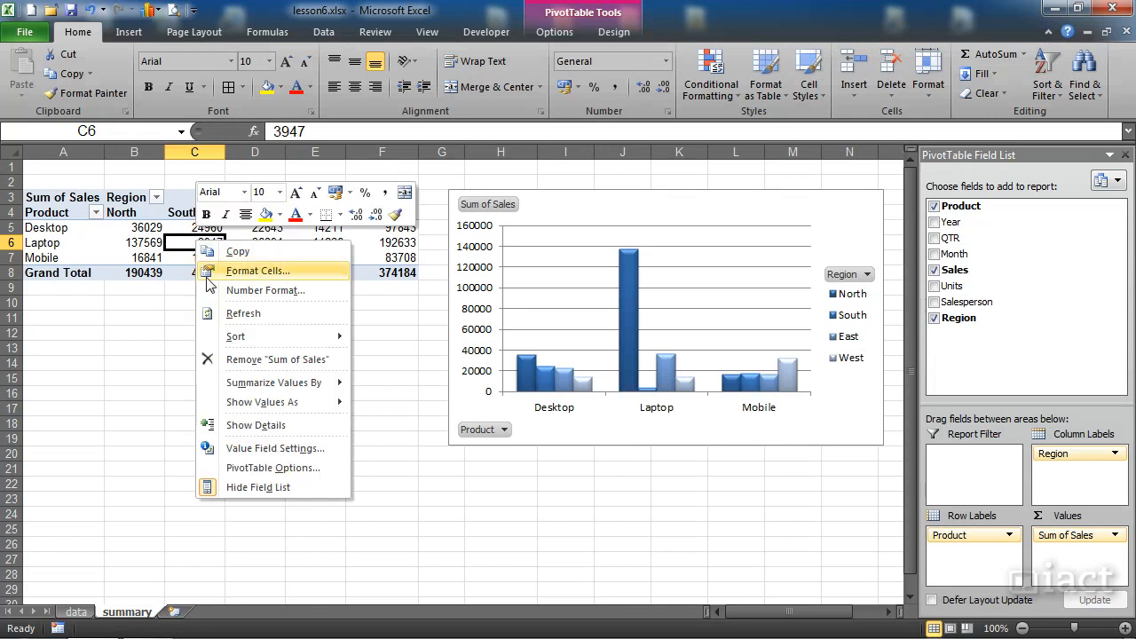
{"action": "left_click", "coordinate": [233, 313]}
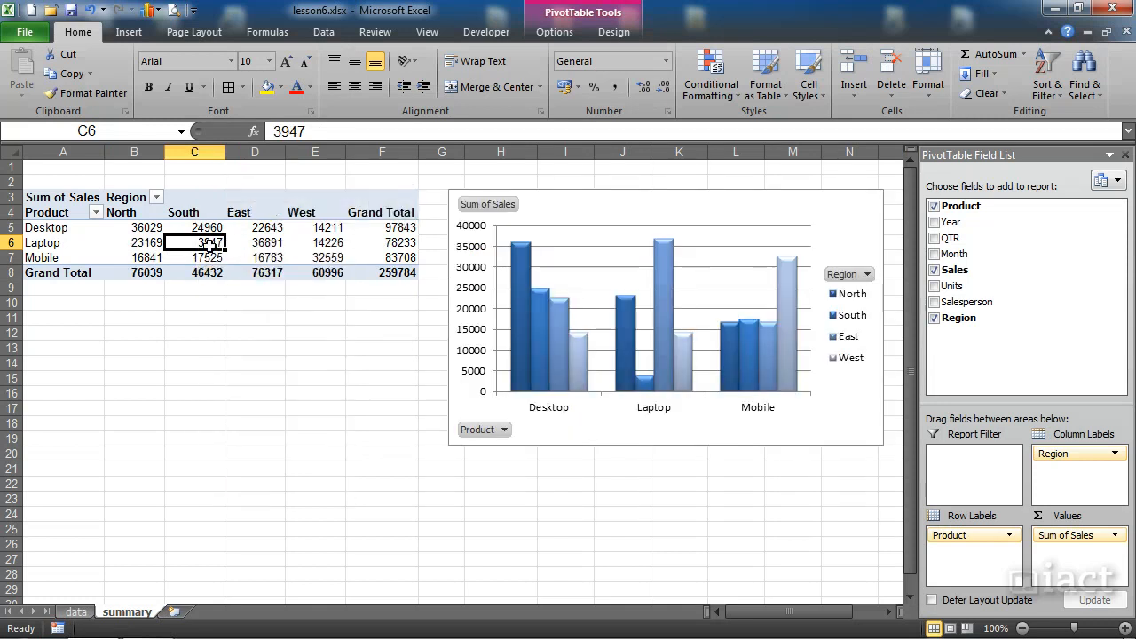
{"action": "mouse_move", "coordinate": [209, 245]}
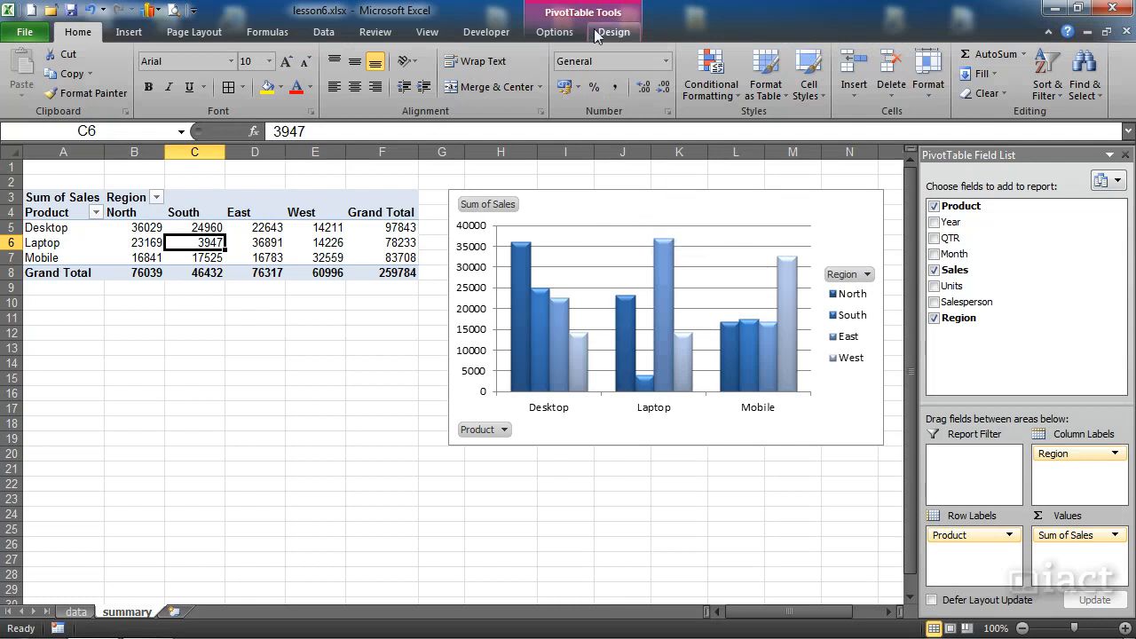
Step: In the PivotTable options, look through the setting categories and enable refreshing data when opening the file
{"action": "left_click", "coordinate": [553, 34]}
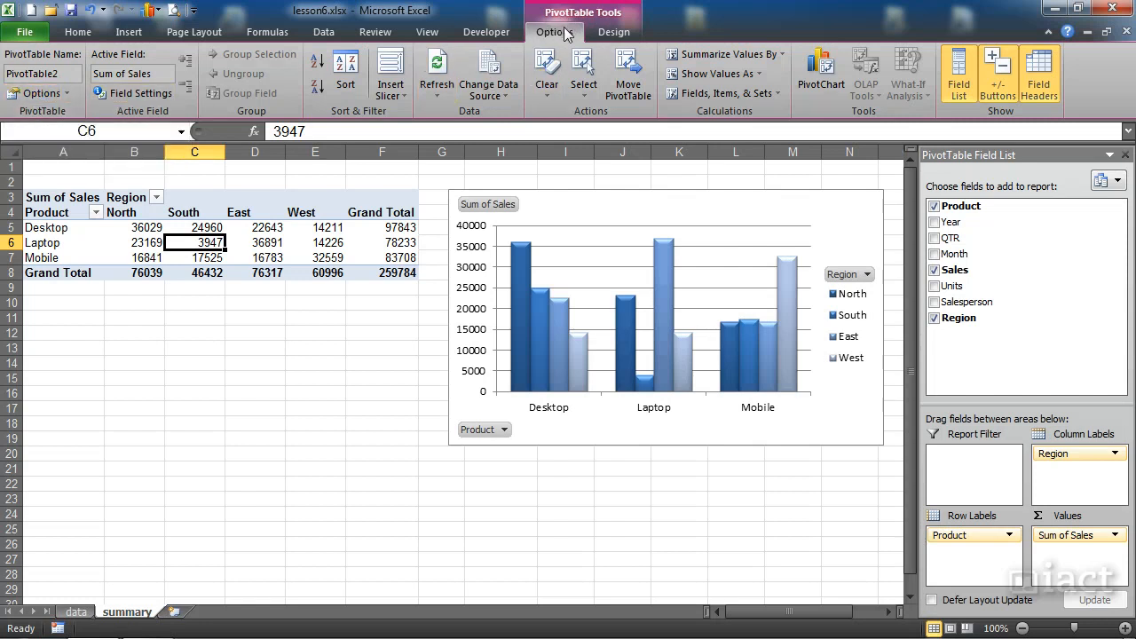
{"action": "left_click", "coordinate": [36, 93]}
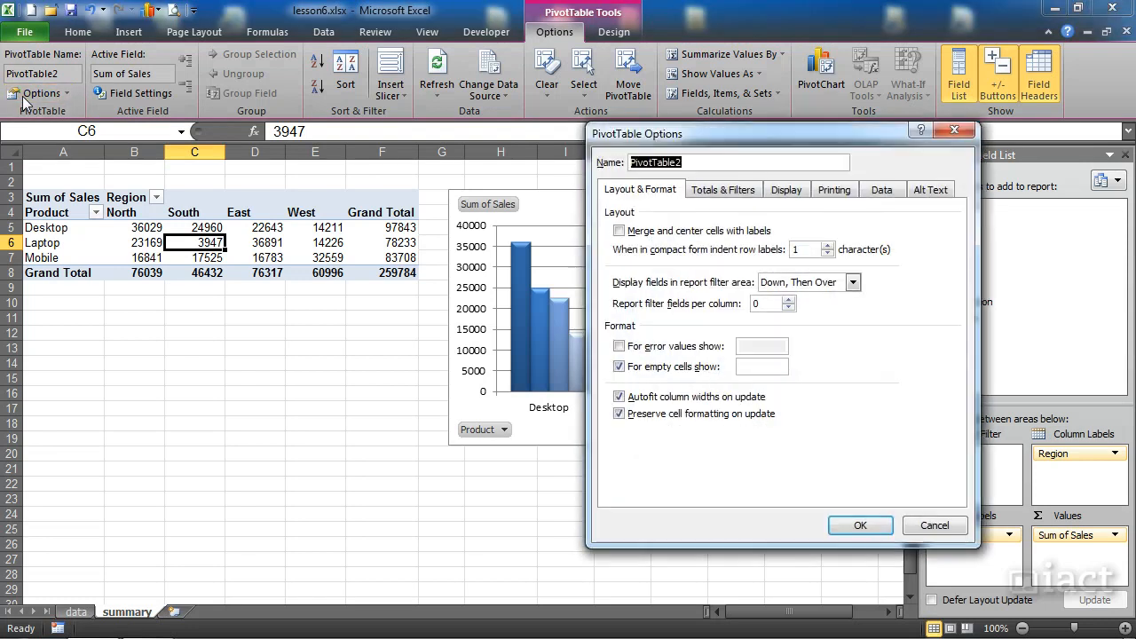
{"action": "left_click", "coordinate": [619, 414]}
{"action": "left_click", "coordinate": [722, 192]}
{"action": "left_click", "coordinate": [660, 192]}
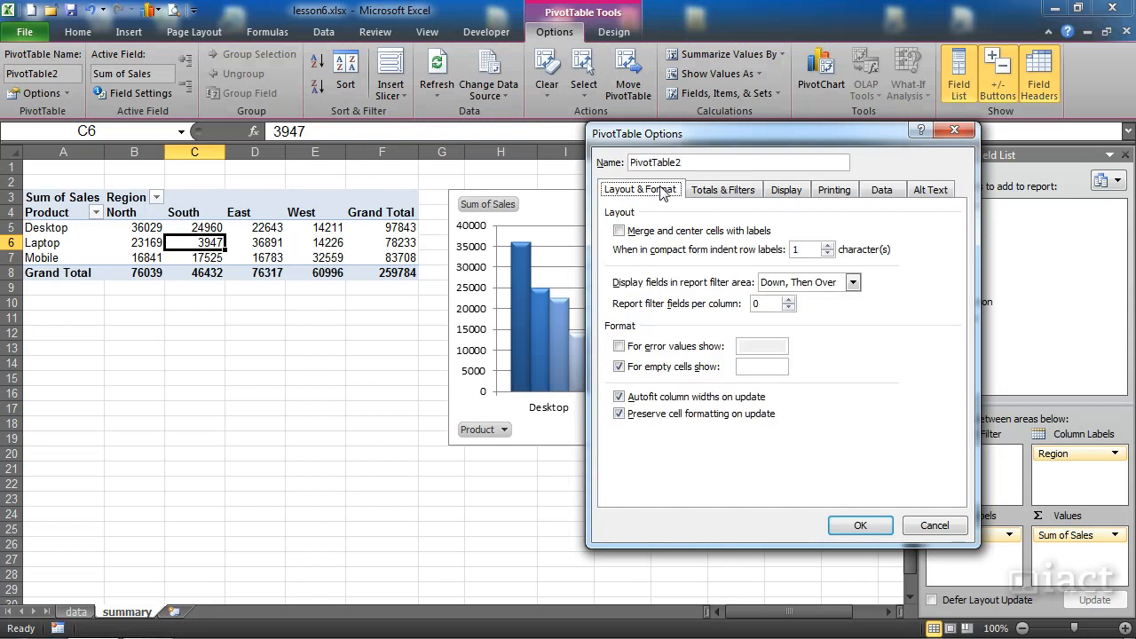
{"action": "left_click", "coordinate": [710, 192]}
{"action": "left_click", "coordinate": [834, 193]}
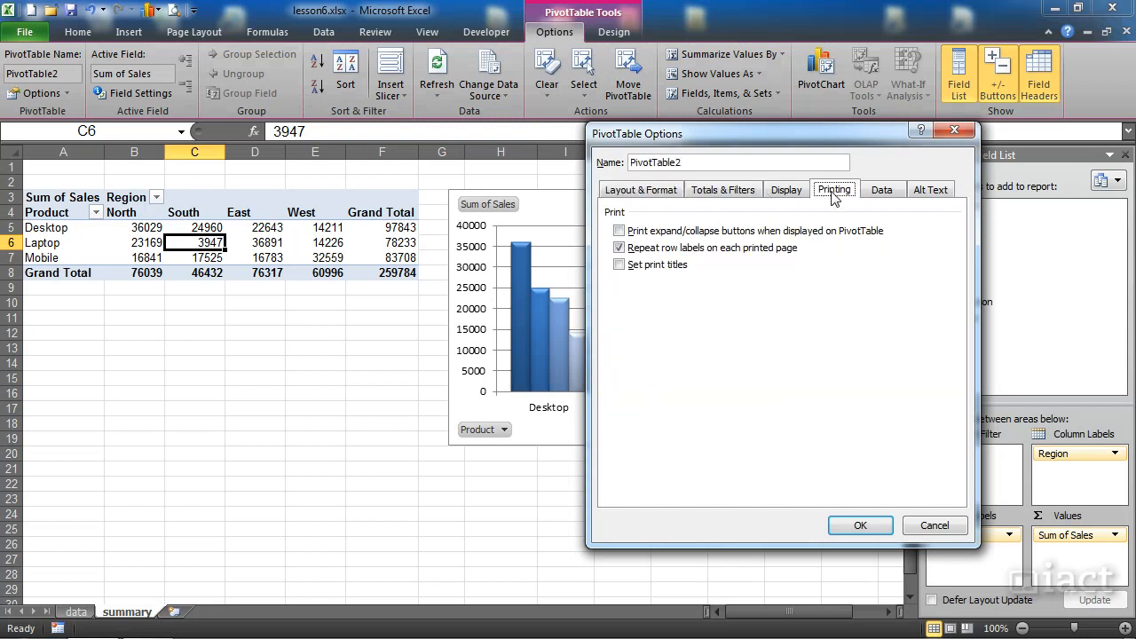
{"action": "left_click", "coordinate": [804, 191]}
{"action": "left_click", "coordinate": [889, 192]}
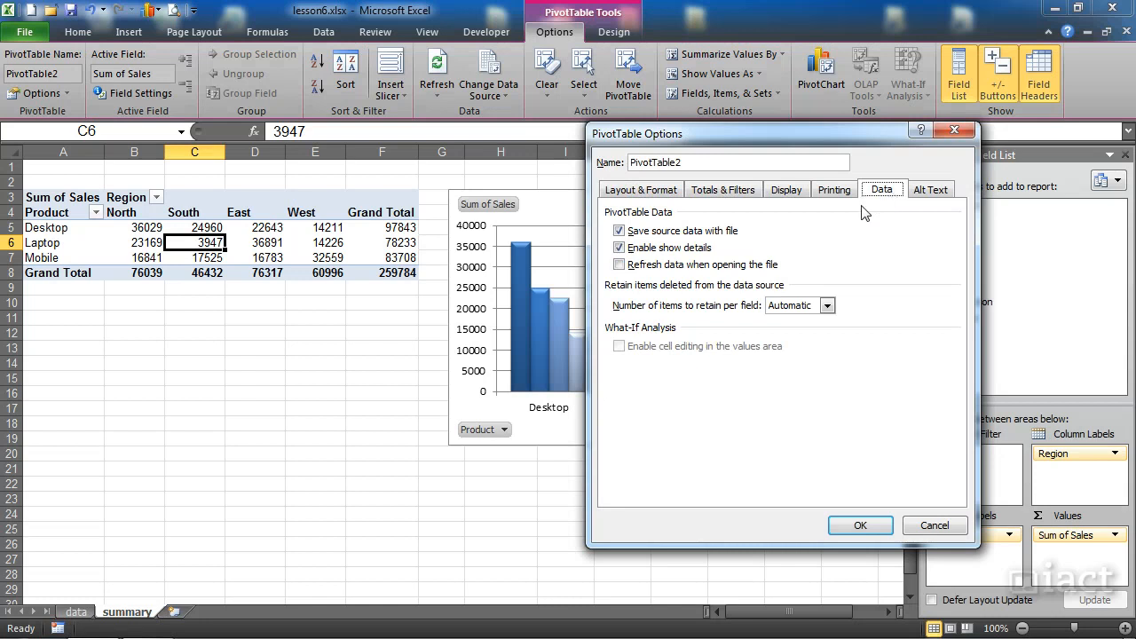
{"action": "left_click", "coordinate": [629, 268]}
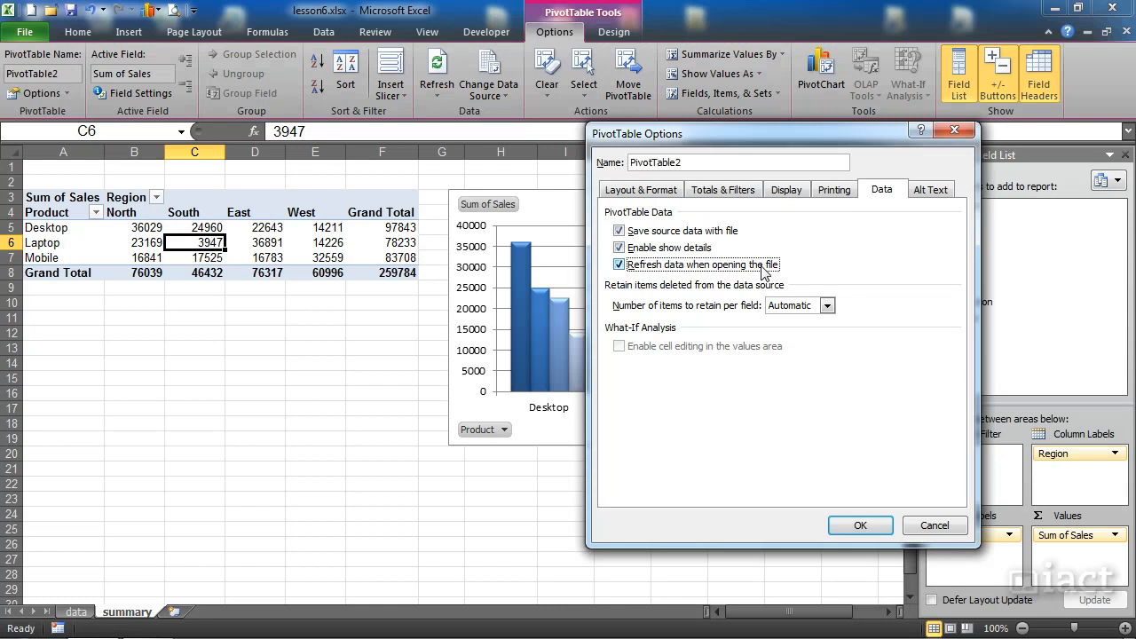
{"action": "left_click", "coordinate": [859, 524]}
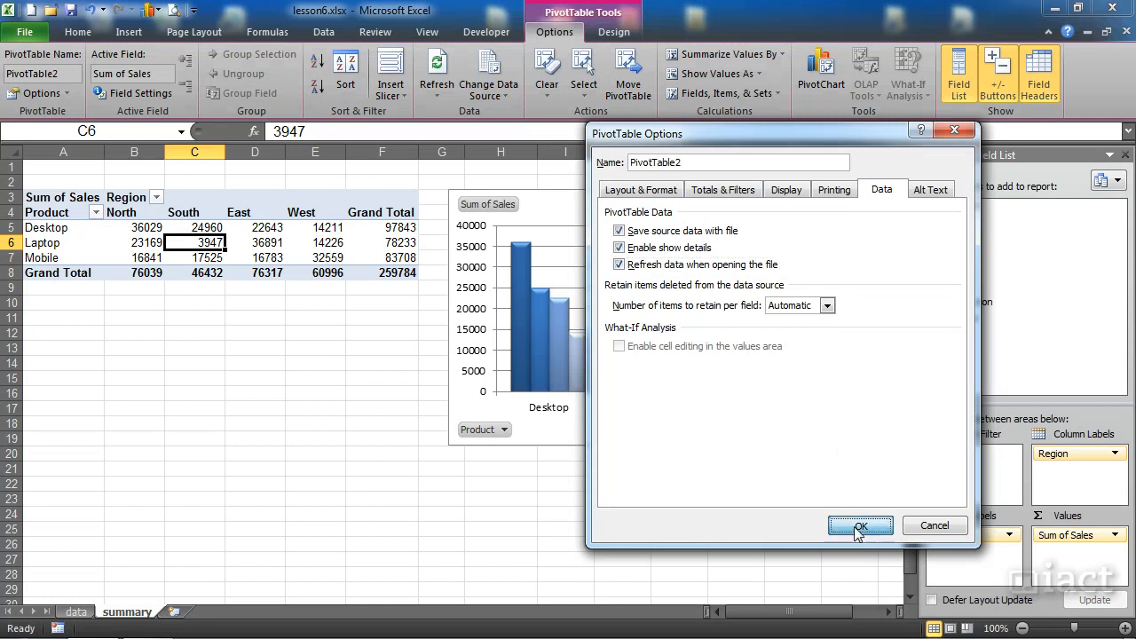
Step: Reopen the PivotTable options and switch refreshing data when opening the file off and back on
{"action": "mouse_move", "coordinate": [215, 240]}
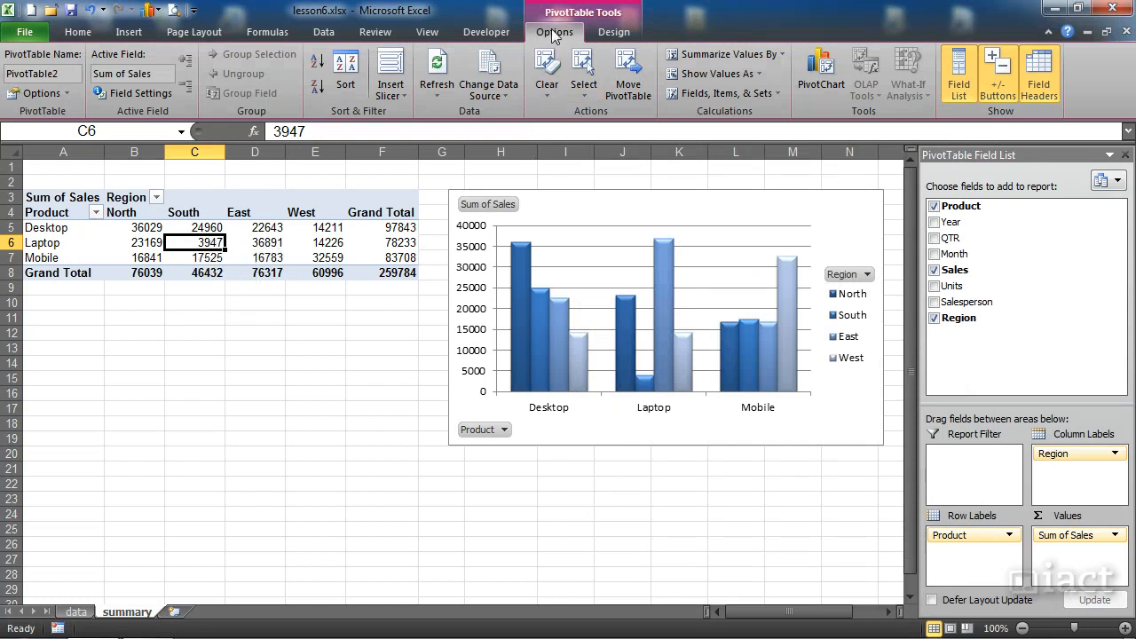
{"action": "left_click", "coordinate": [38, 94]}
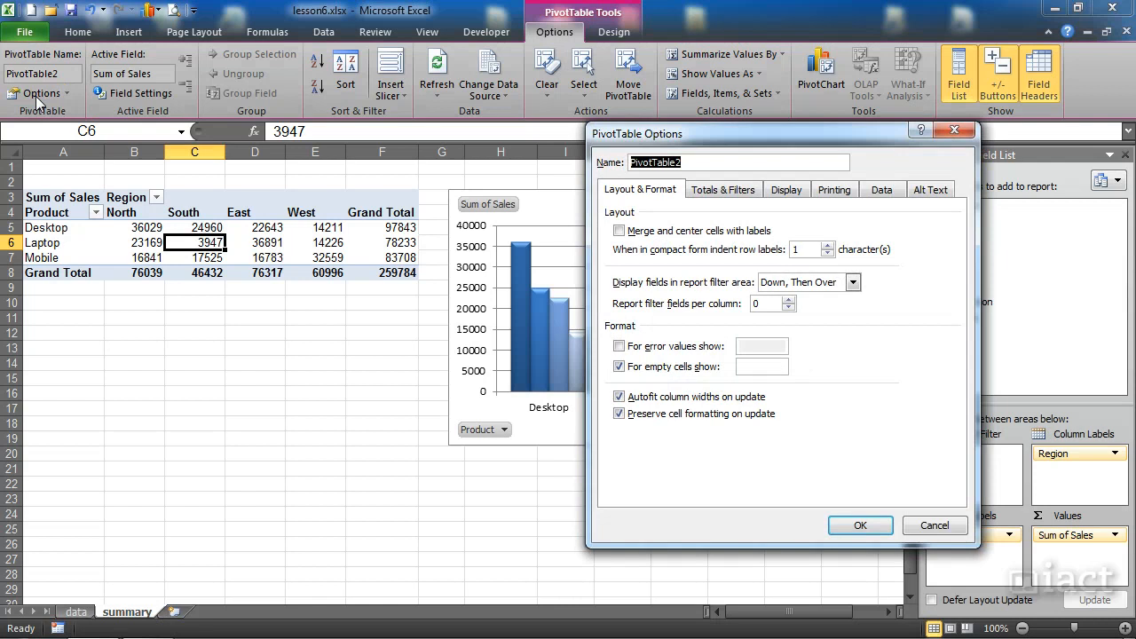
{"action": "left_click", "coordinate": [884, 191]}
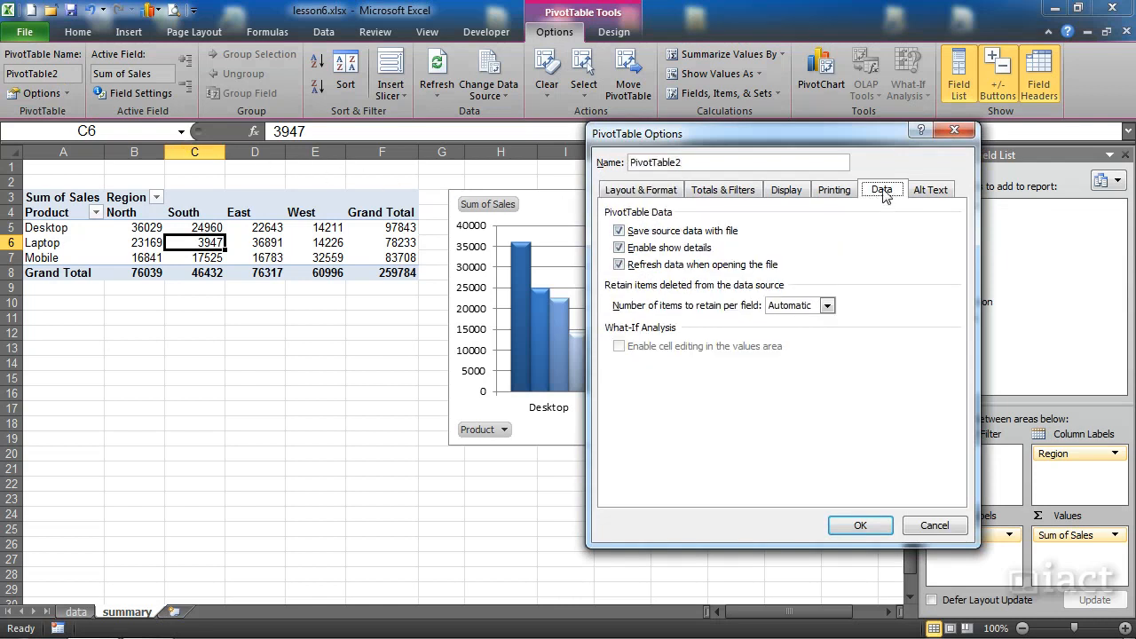
{"action": "left_click", "coordinate": [636, 265]}
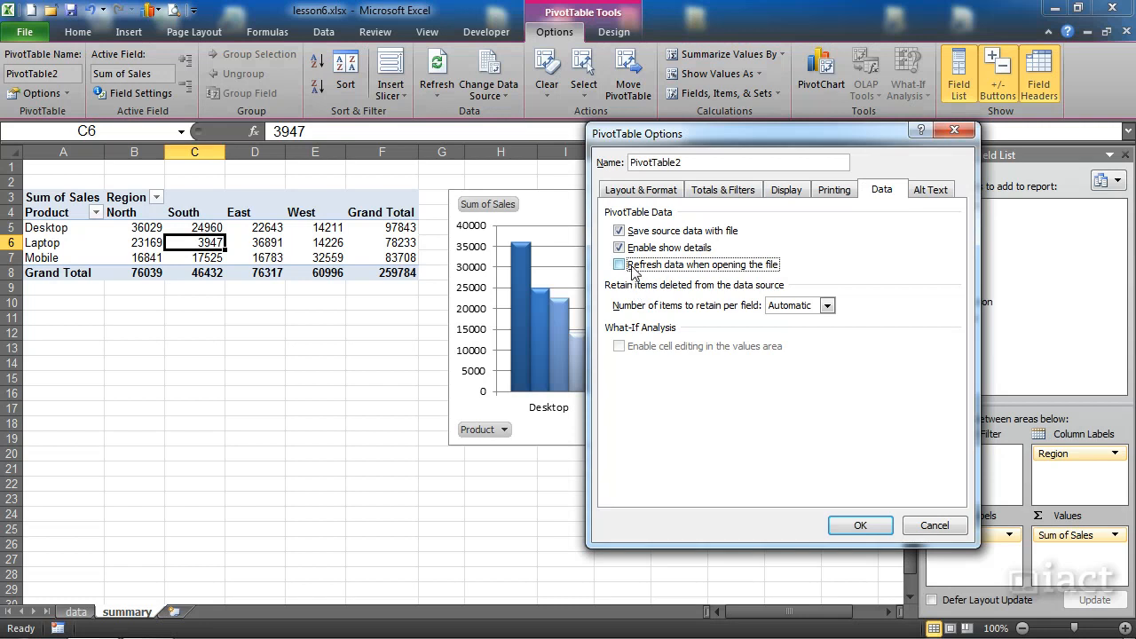
{"action": "left_click", "coordinate": [638, 271]}
{"action": "left_click", "coordinate": [848, 527]}
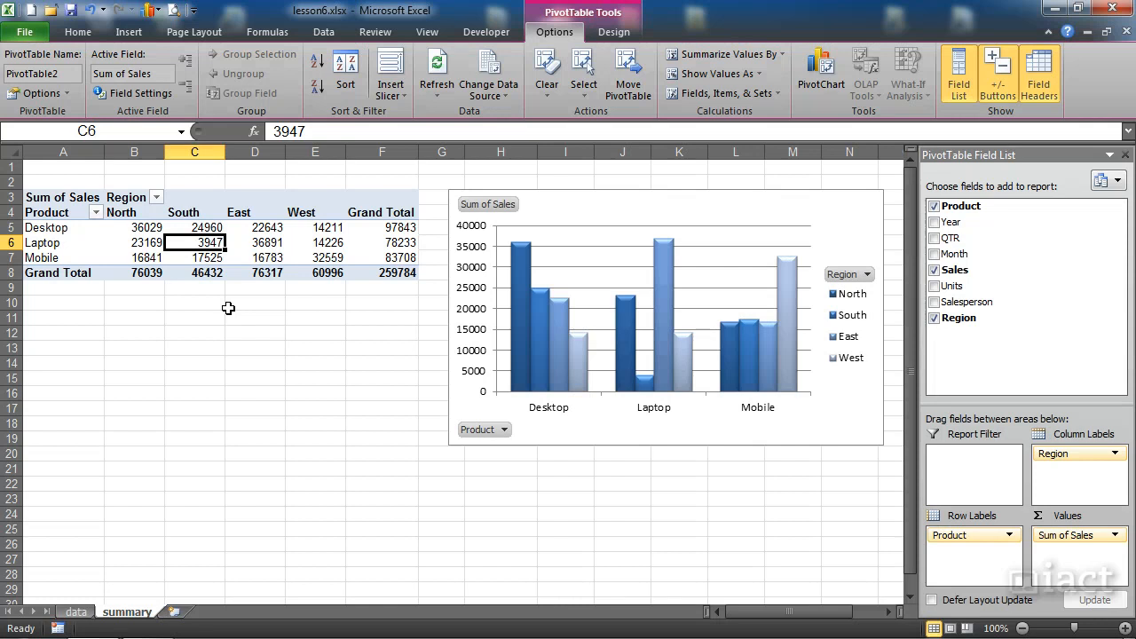
Step: Check the source records on the data sheet and return to the summary sheet to refresh the pivot table
{"action": "left_click", "coordinate": [78, 612]}
{"action": "left_click", "coordinate": [193, 373]}
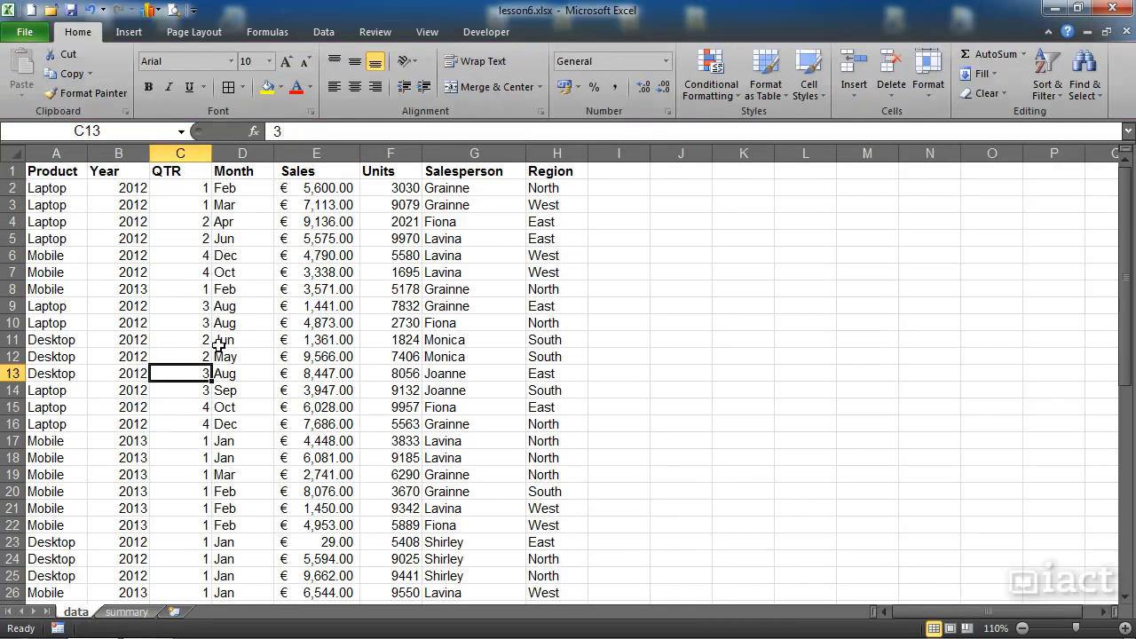
{"action": "left_click", "coordinate": [127, 612]}
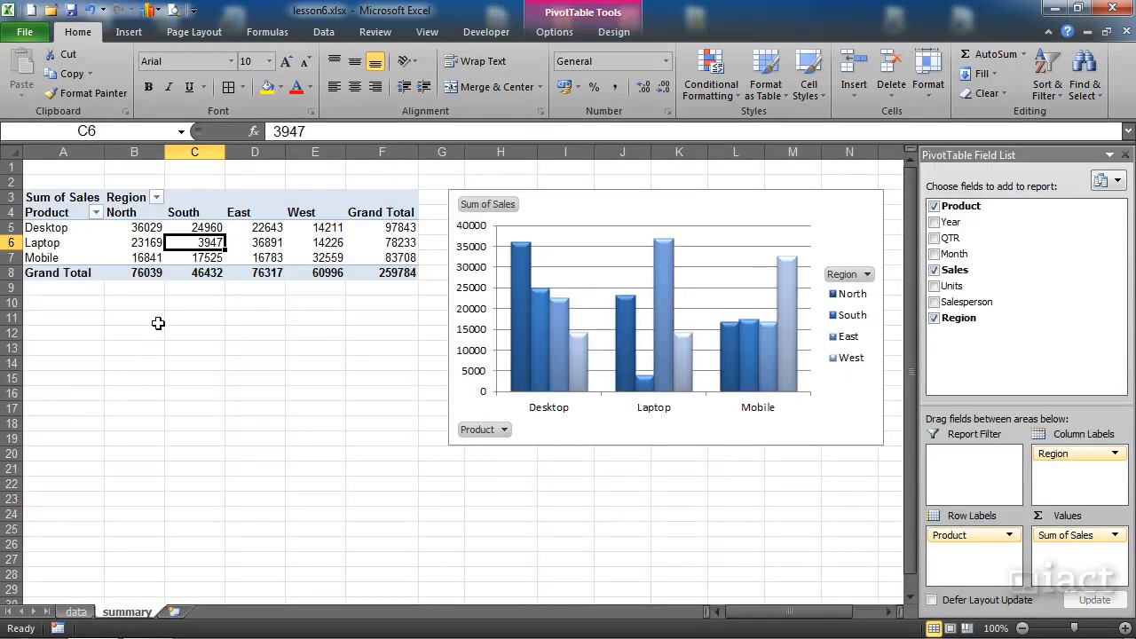
{"action": "right_click", "coordinate": [201, 246]}
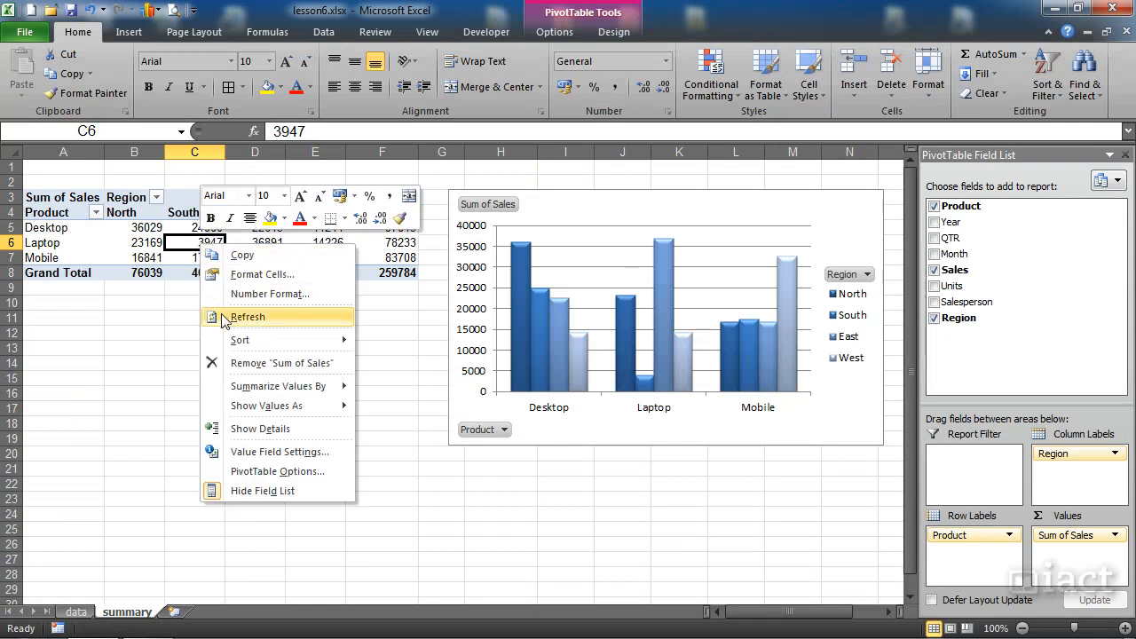